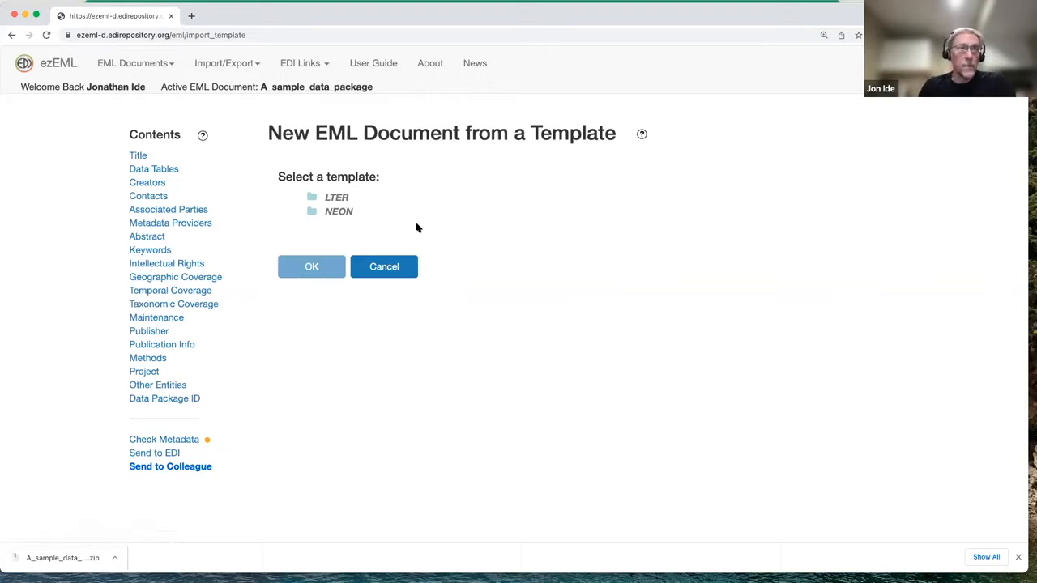
# Expand the LTER and NEON template folders and choose the FCE Template for the new EML document
pyautogui.click(339, 199)
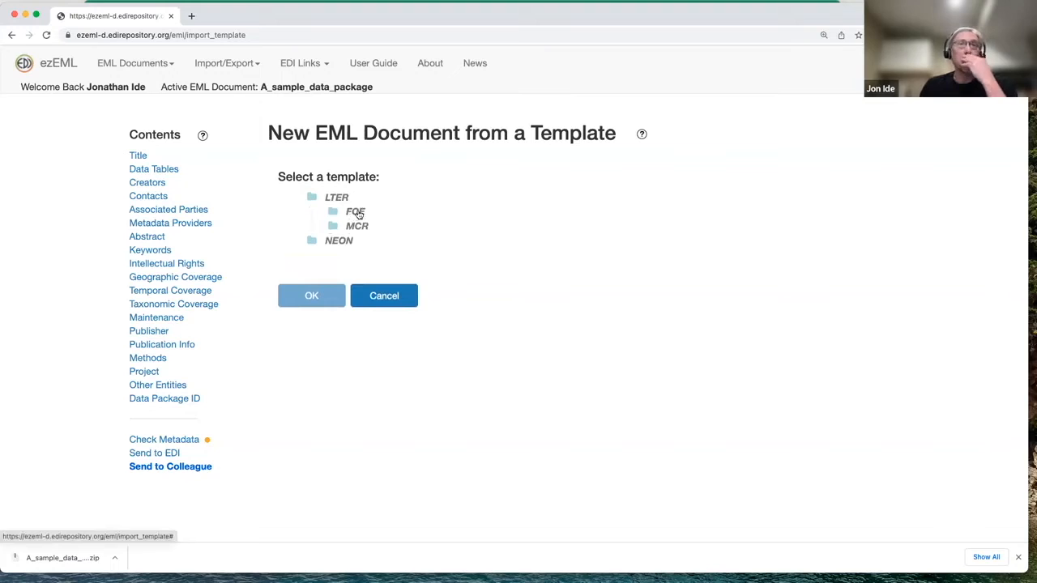
pyautogui.click(358, 212)
pyautogui.click(360, 241)
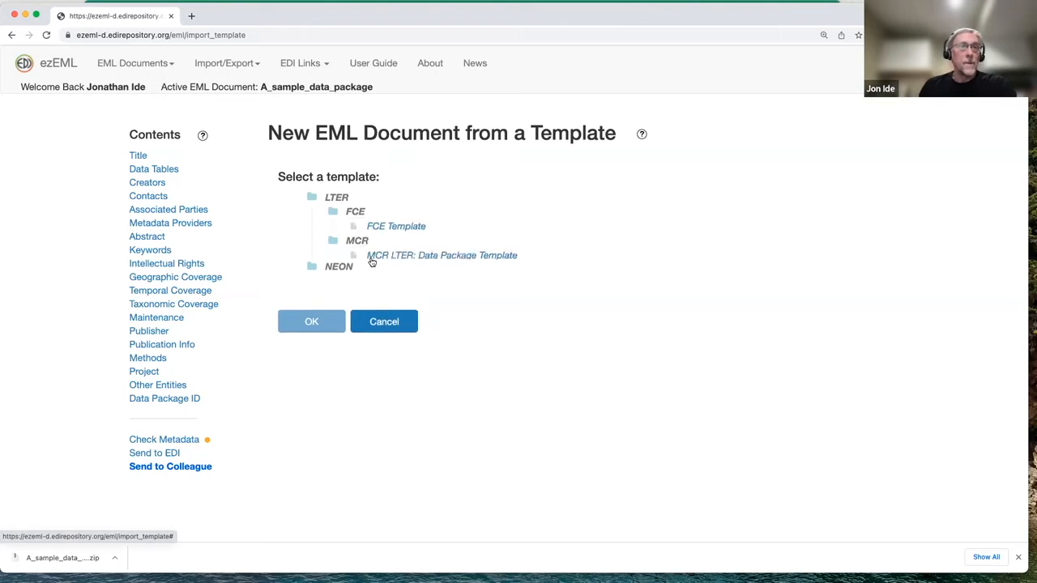
pyautogui.click(339, 269)
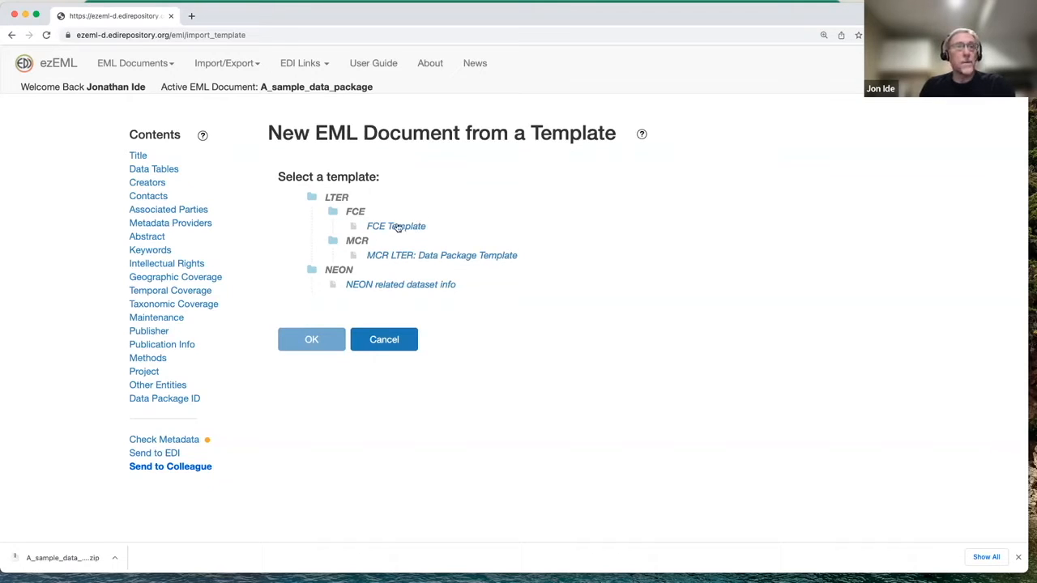
pyautogui.click(336, 198)
pyautogui.click(336, 199)
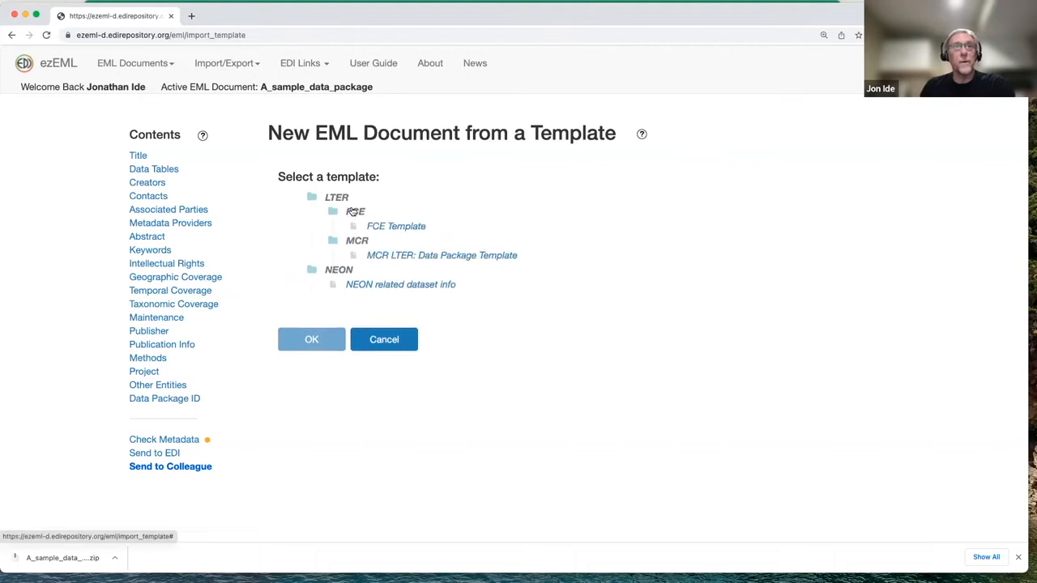
pyautogui.click(397, 228)
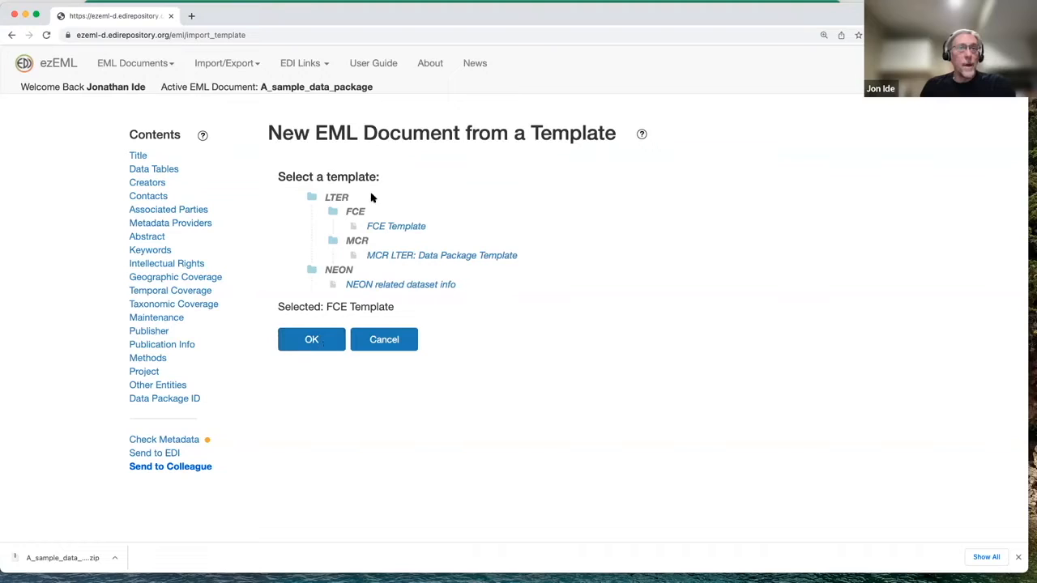
pyautogui.click(314, 340)
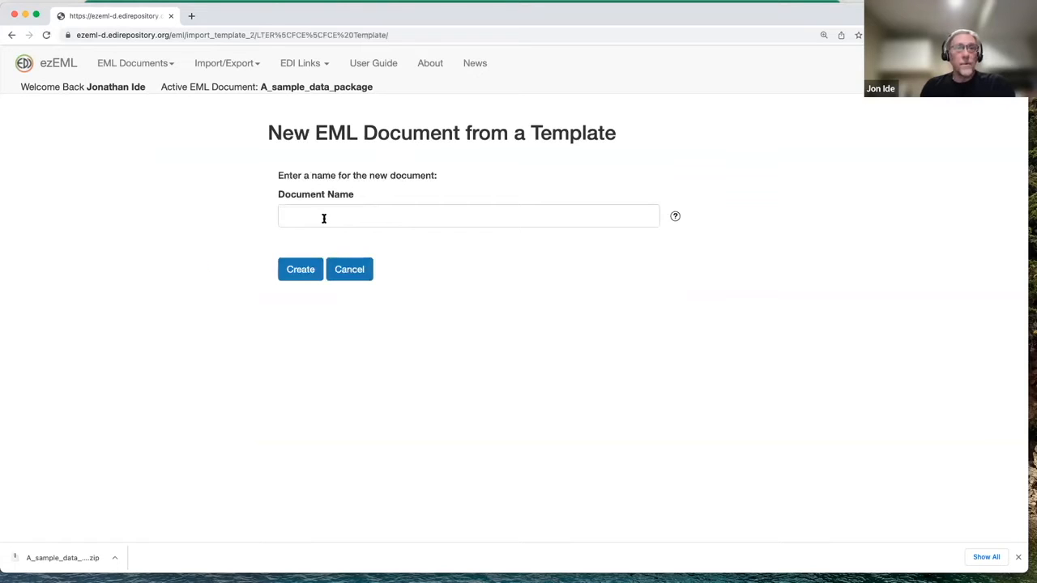
# Name the new document FCE_test2 and create it
pyautogui.click(324, 218)
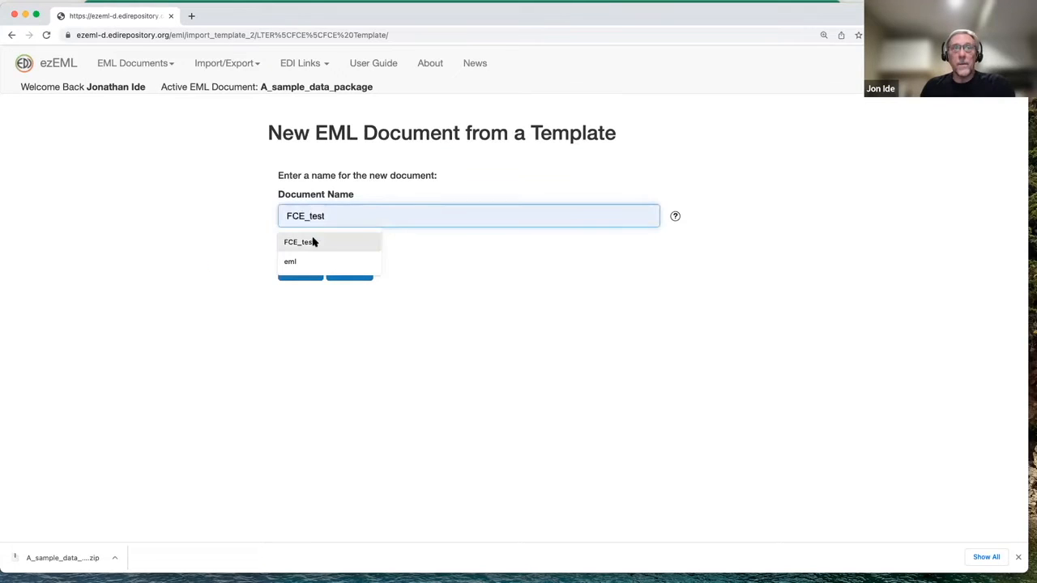
pyautogui.click(310, 242)
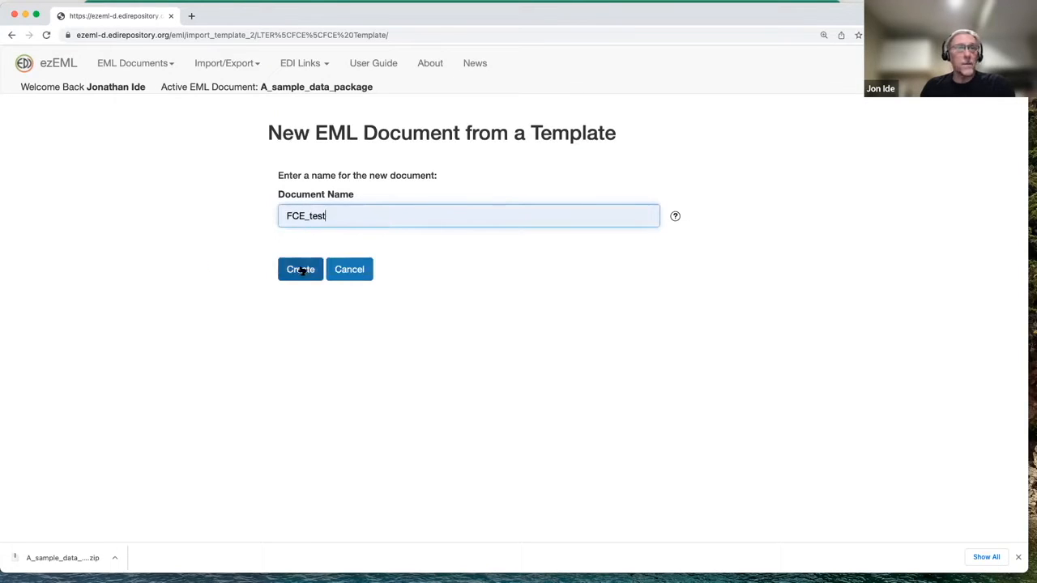
pyautogui.click(304, 275)
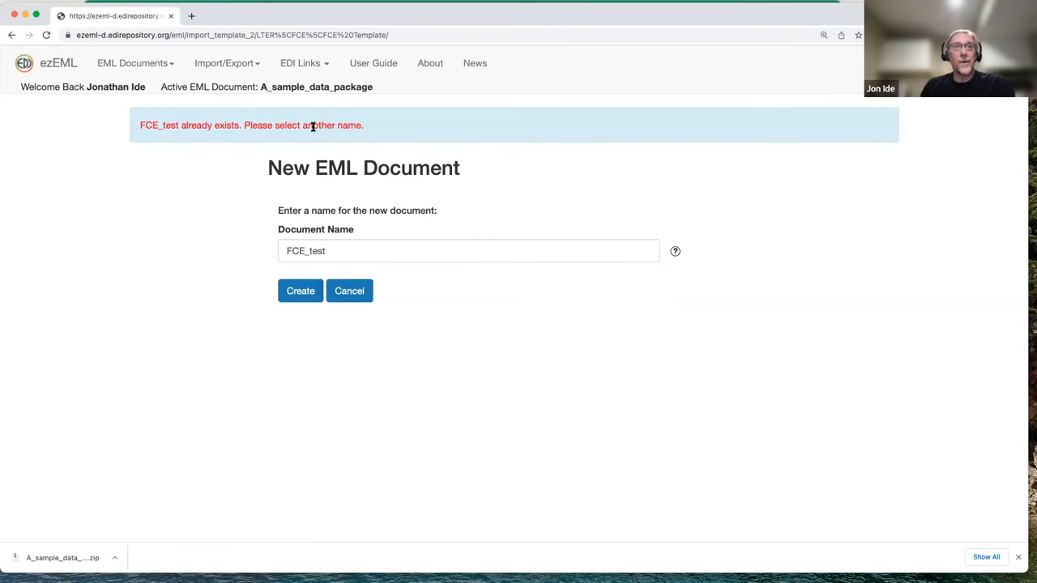
pyautogui.click(333, 252)
pyautogui.write('2')
pyautogui.click(303, 292)
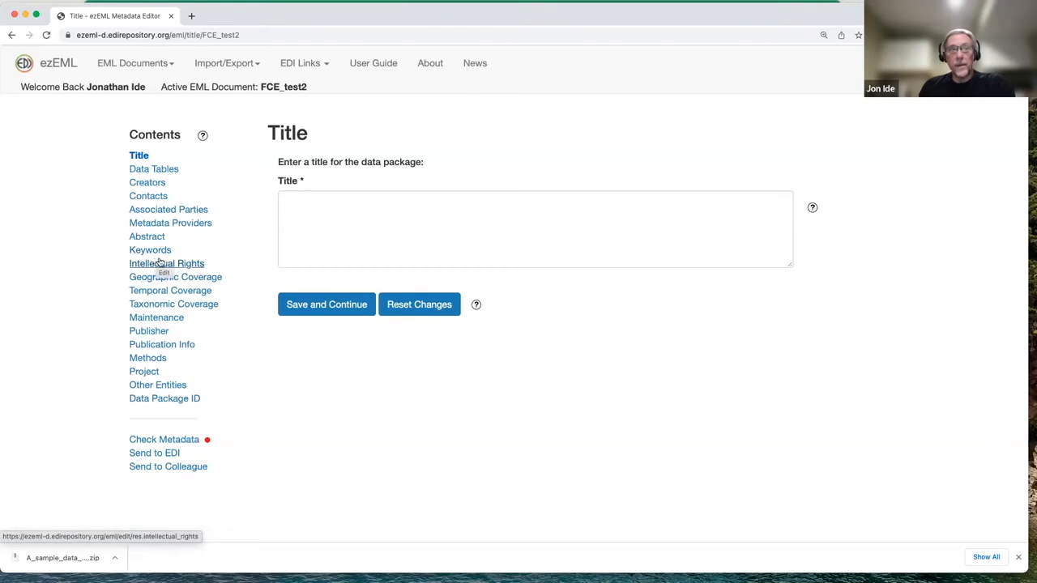
# Examine the prefilled details of the FCE LTER Information Manager contact, then return to the document's start page
pyautogui.click(155, 198)
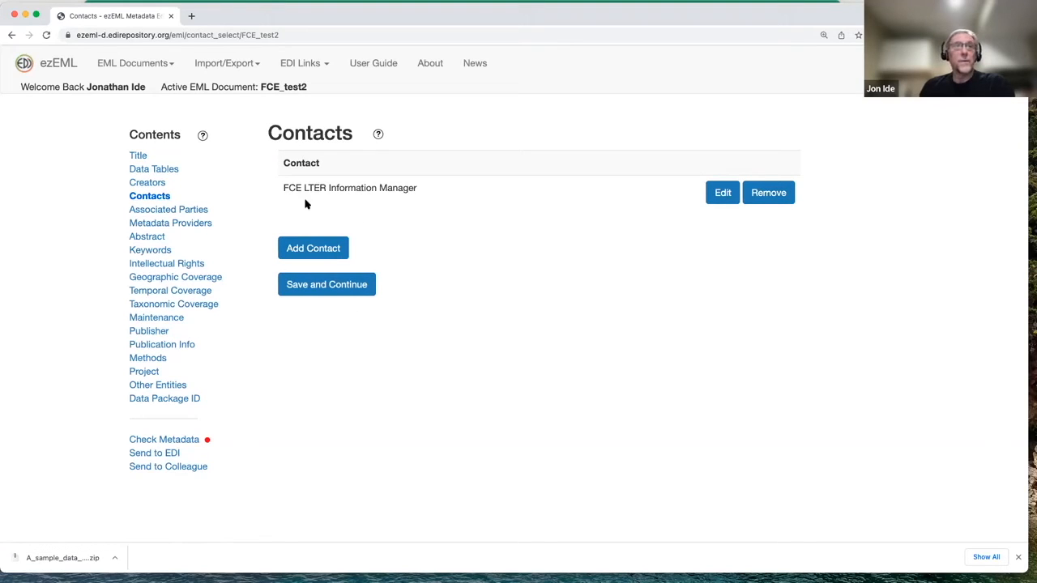
pyautogui.click(717, 203)
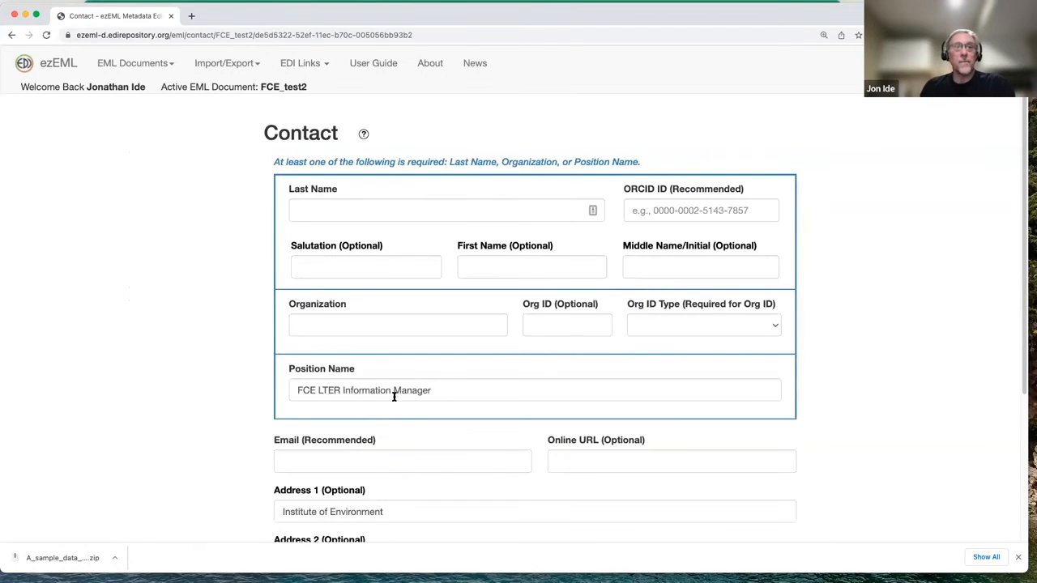
pyautogui.scroll(-2, 394, 396)
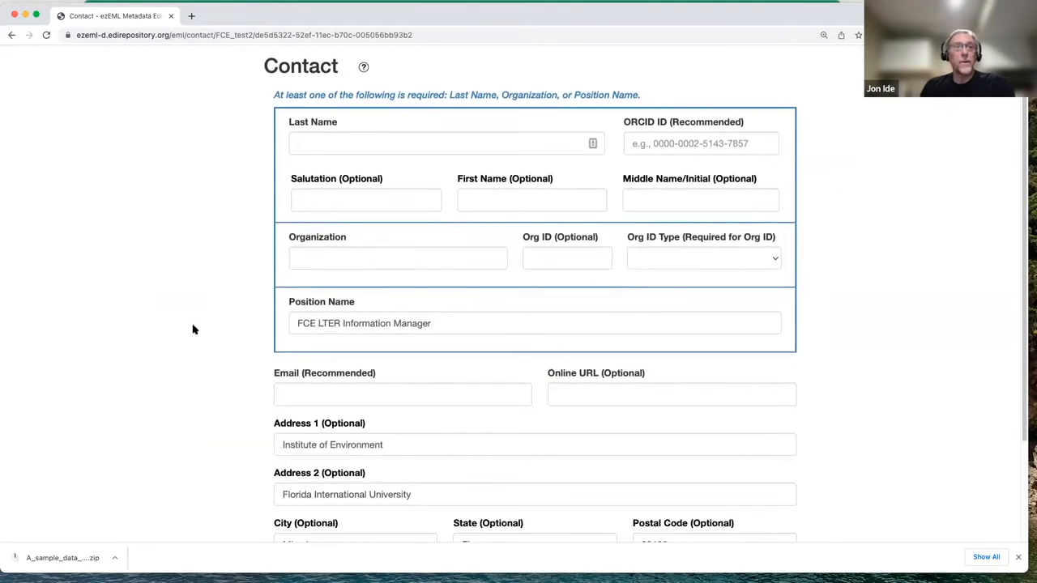
pyautogui.scroll(2, 196, 328)
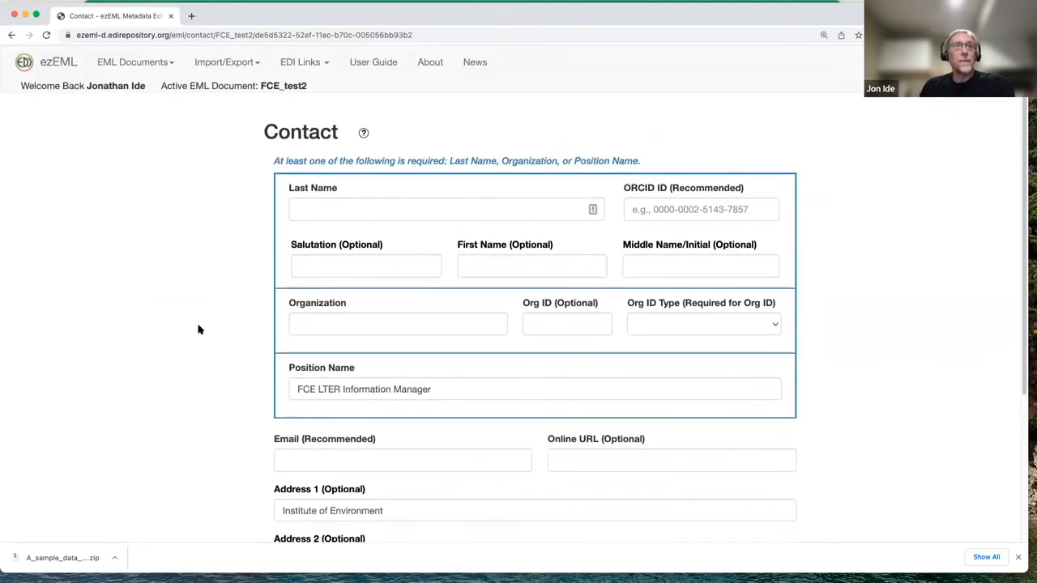
pyautogui.click(68, 65)
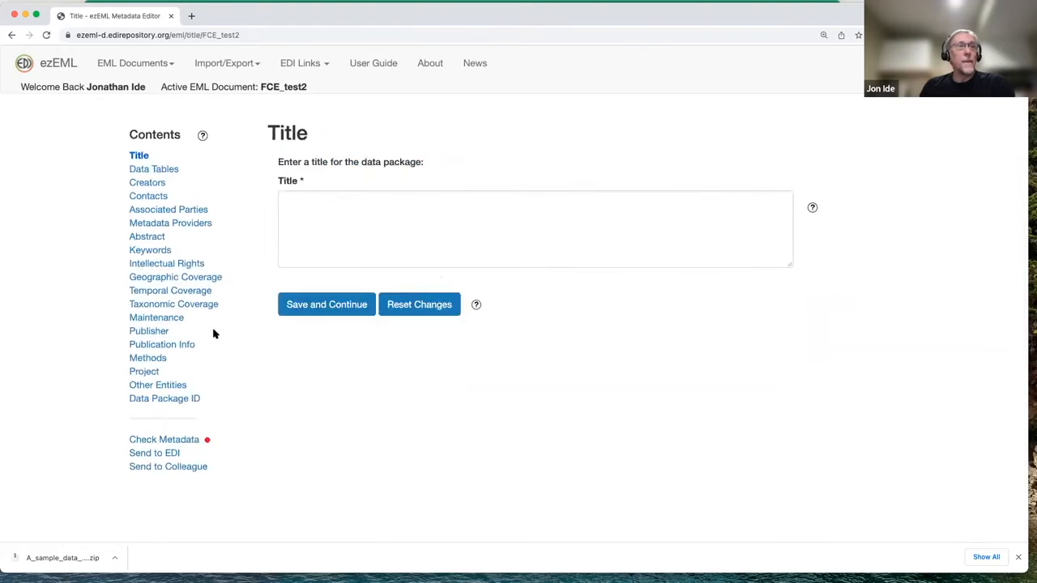
# Review the template's prefilled Intellectual Rights, Keywords and Project sections
pyautogui.click(193, 266)
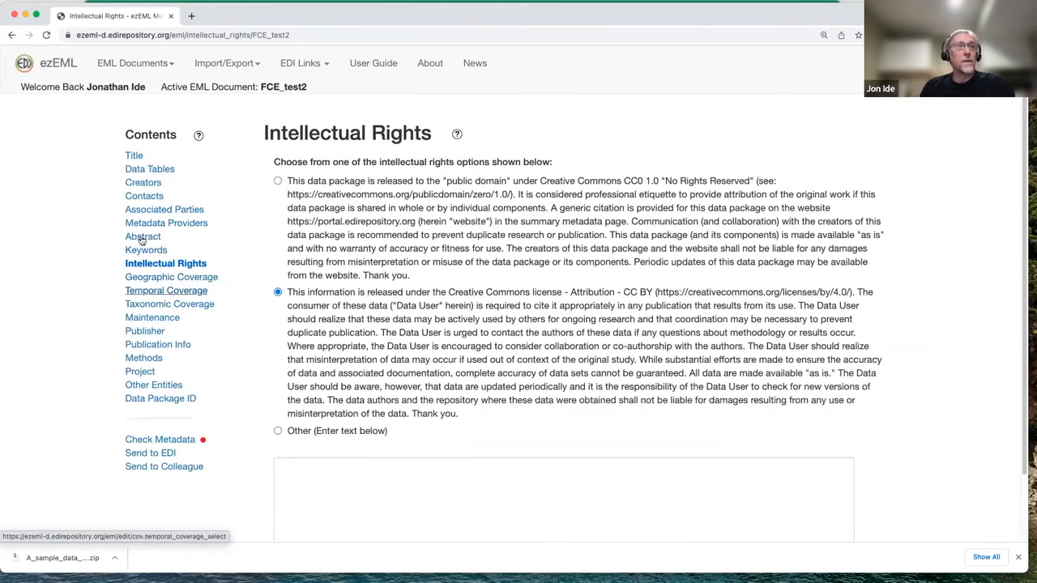
pyautogui.click(144, 251)
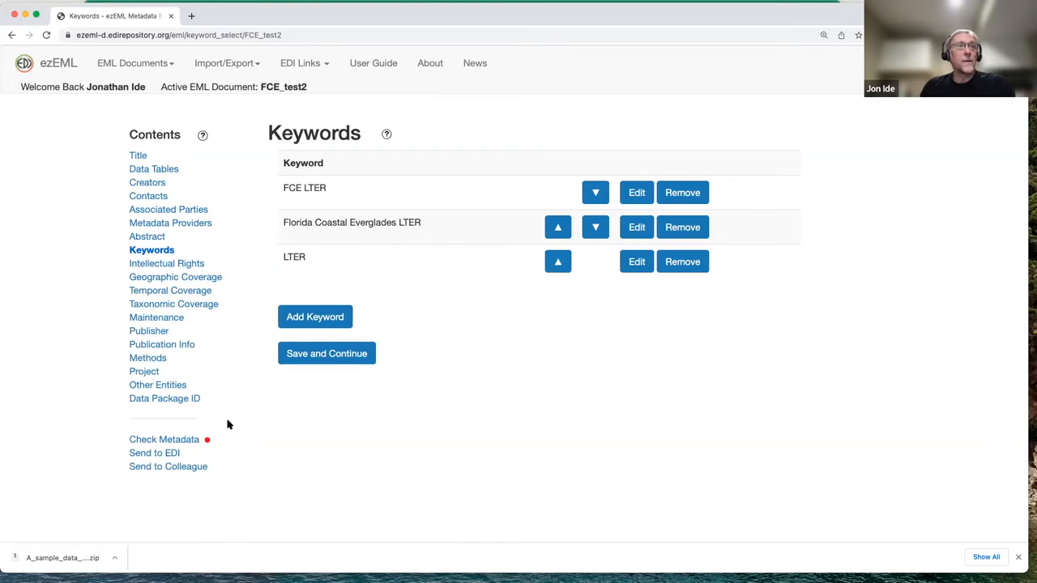
pyautogui.click(145, 372)
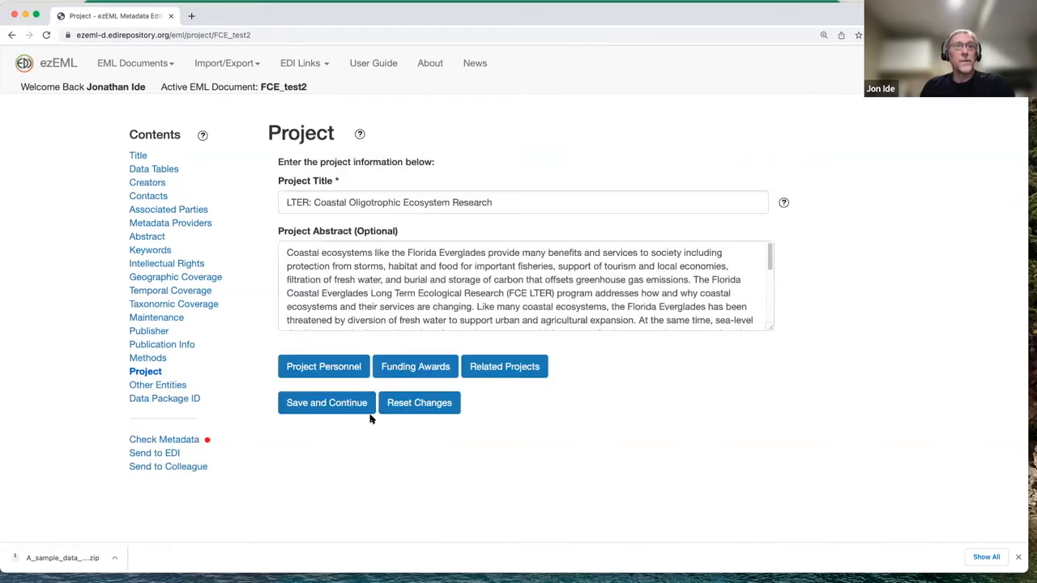
# Examine the Lead Principal Investigator's entry in the project personnel and return to the personnel list
pyautogui.click(316, 366)
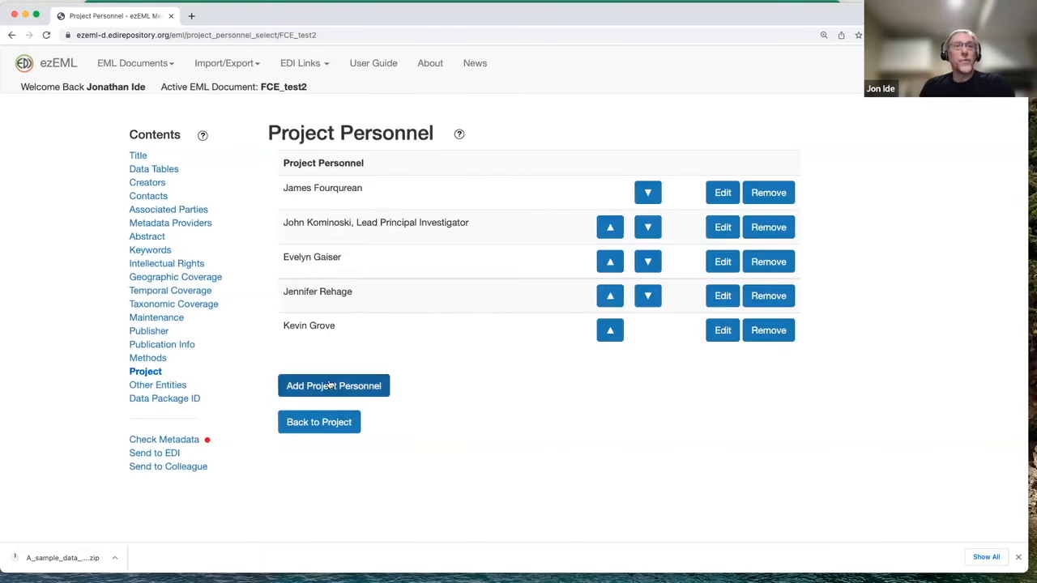
pyautogui.click(723, 228)
pyautogui.scroll(-3, 511, 356)
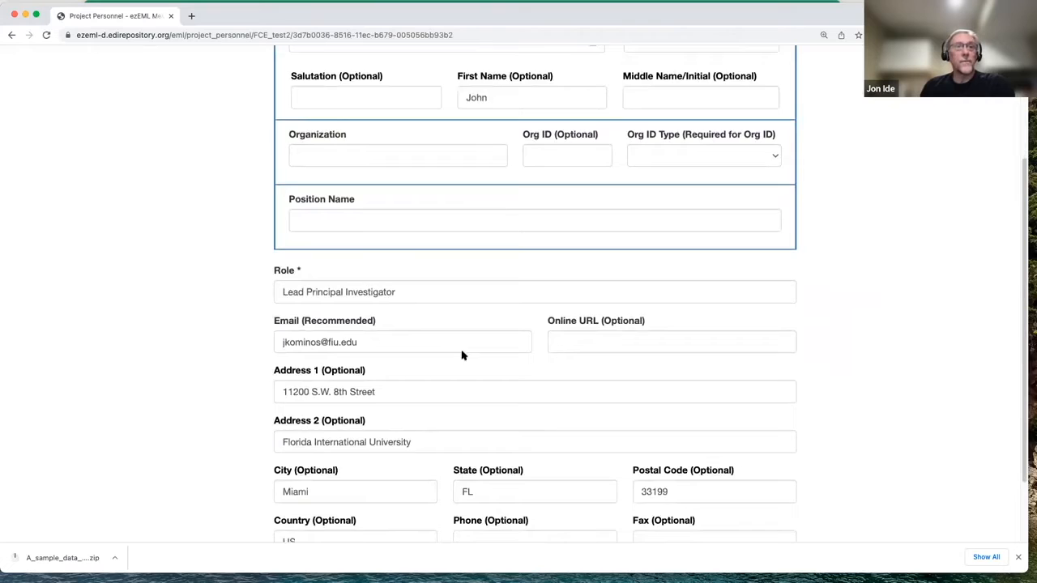
pyautogui.scroll(-2, 461, 352)
pyautogui.click(398, 487)
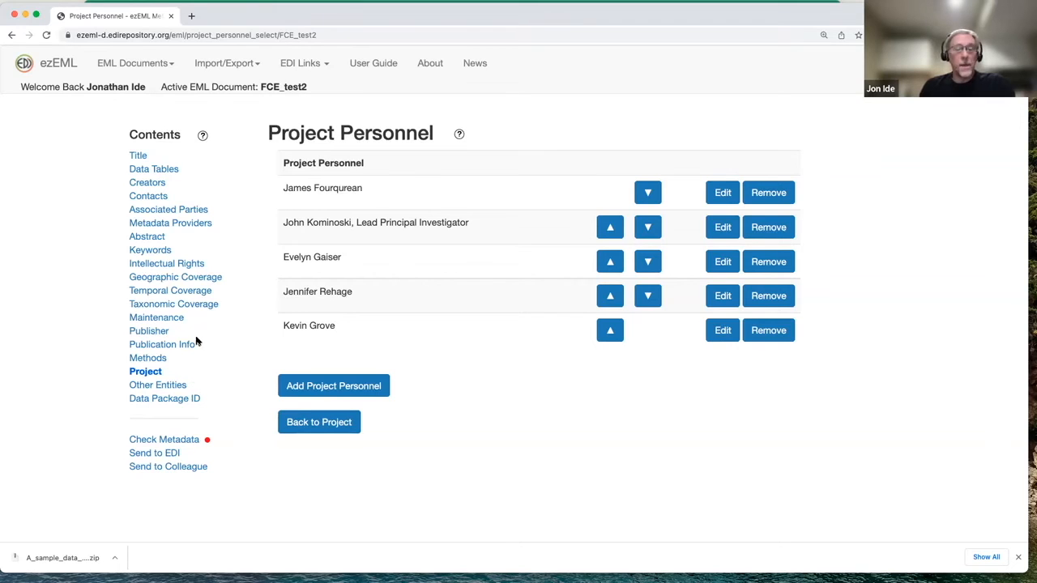
# Run the metadata check on the FCE_test2 document
pyautogui.click(185, 444)
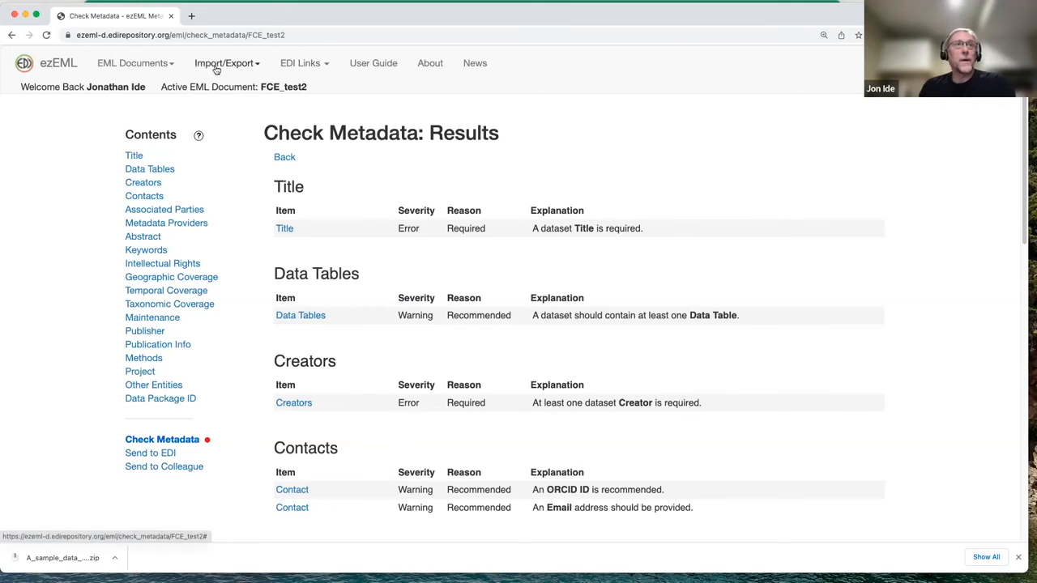
# Start another new document from a template and expand the LTER and FCE template folders
pyautogui.click(167, 64)
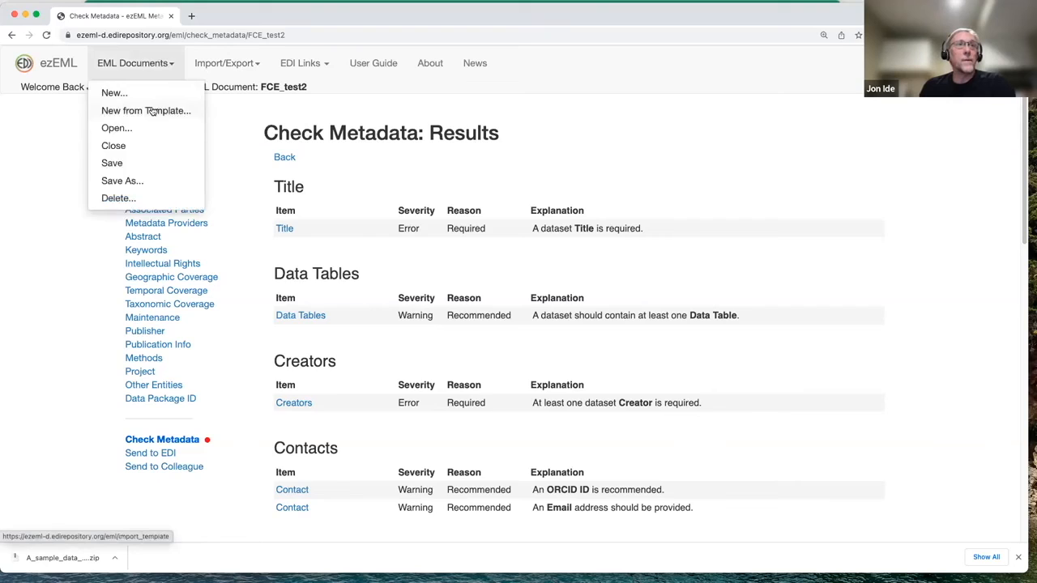
pyautogui.click(153, 108)
pyautogui.click(335, 198)
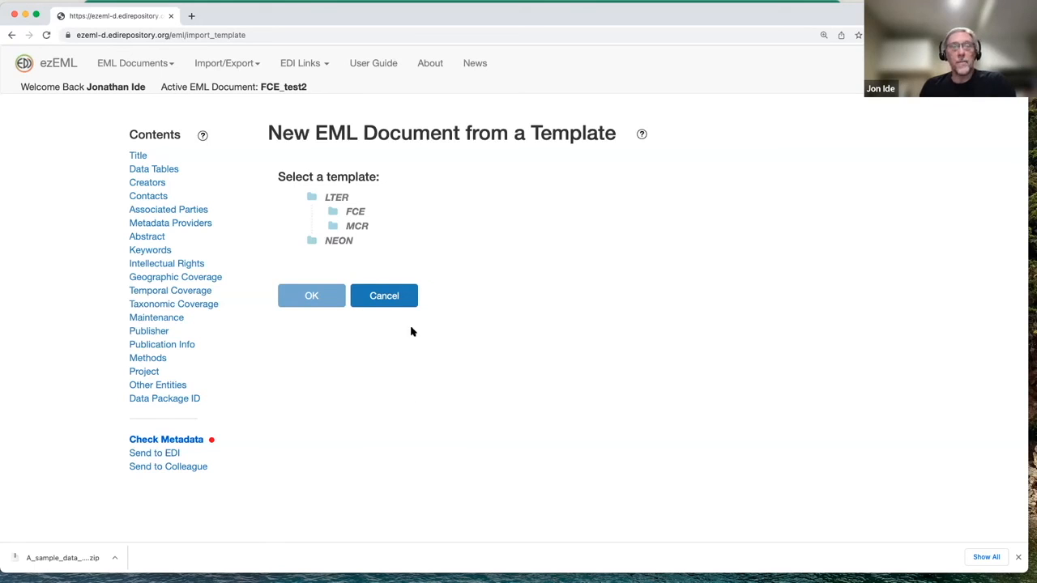
pyautogui.click(359, 212)
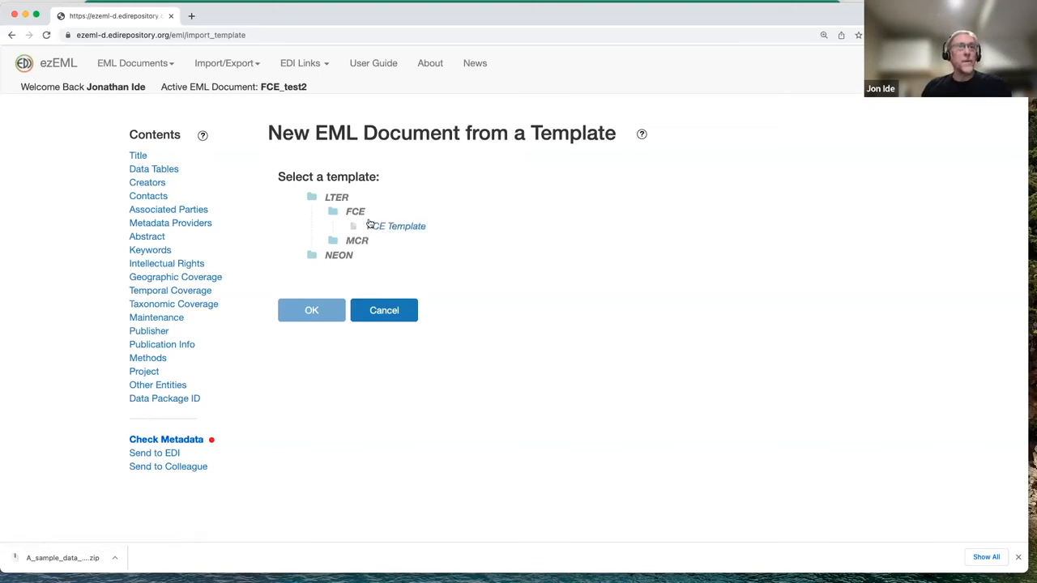